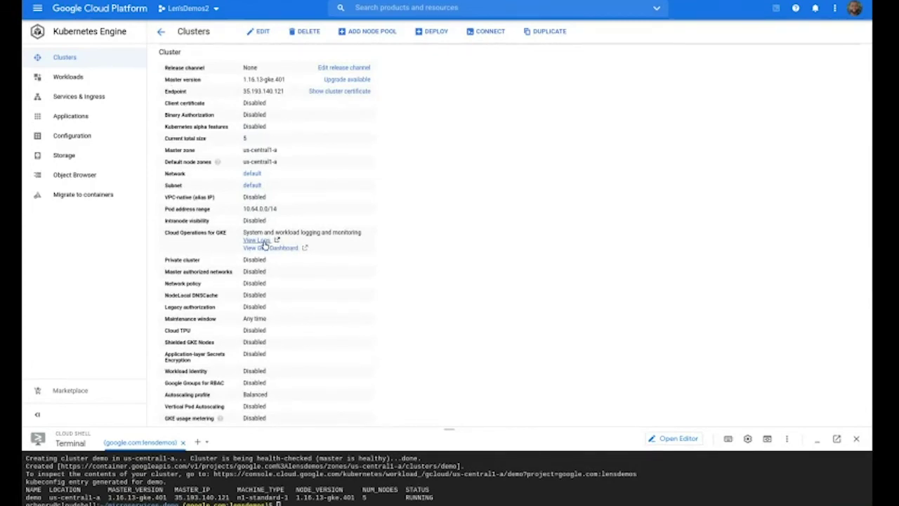
- Open the demo cluster's logs and expand the query for editing
left_click(258, 240)
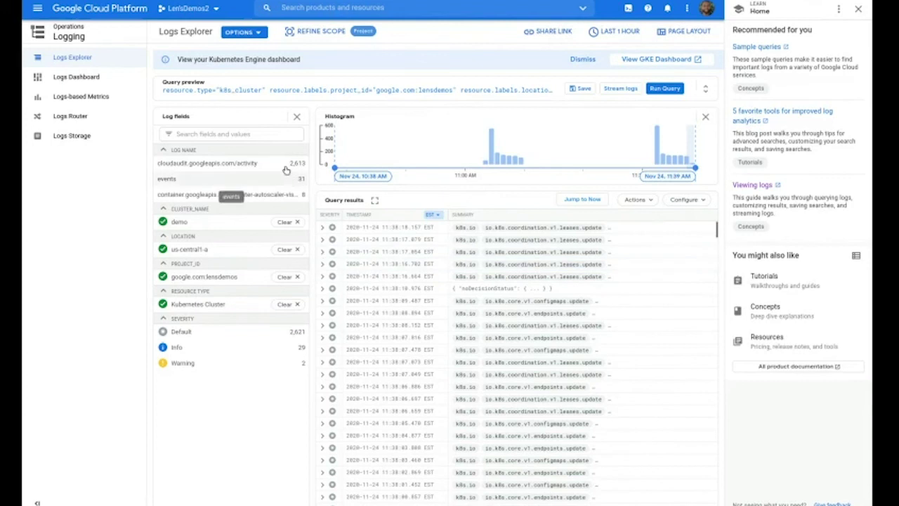
left_click(422, 91)
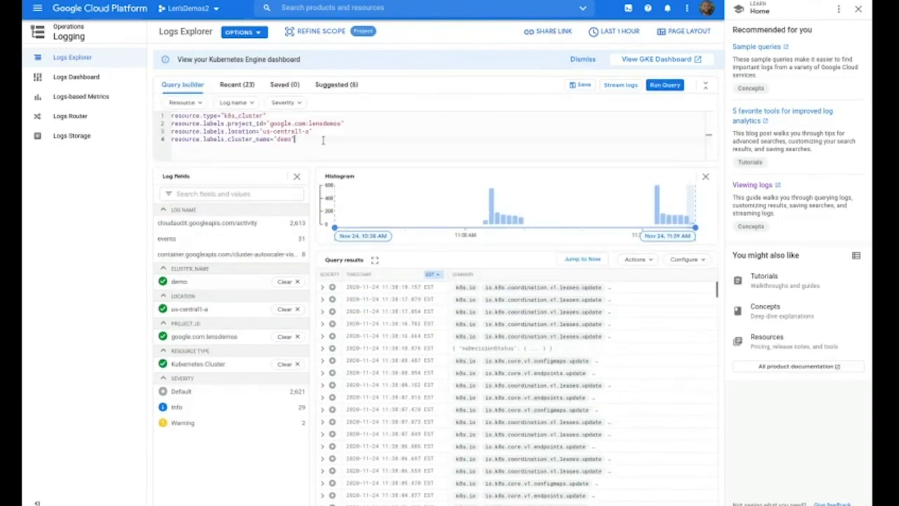
key("BackSpace")
key("BackSpace")
key("BackSpace")
key("BackSpace")
key("BackSpace")
key("BackSpace")
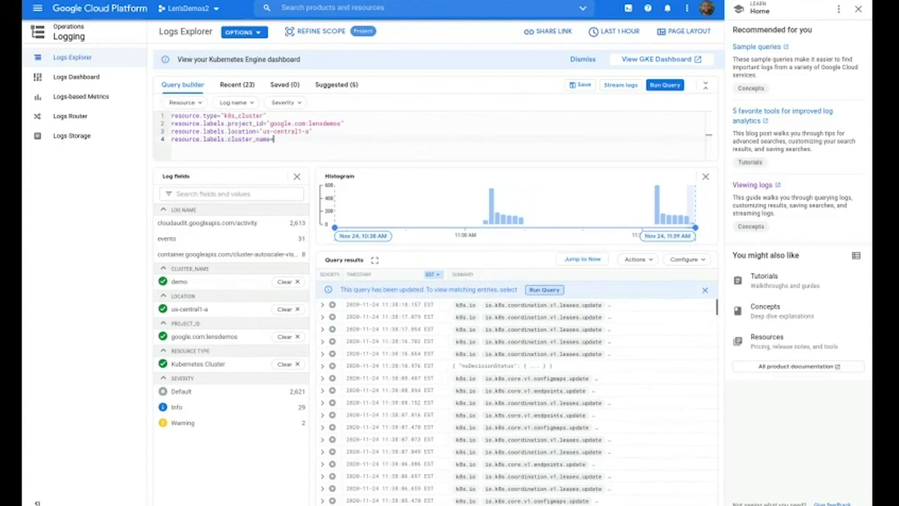
type("\"demo\"")
key("Return")
type("es")
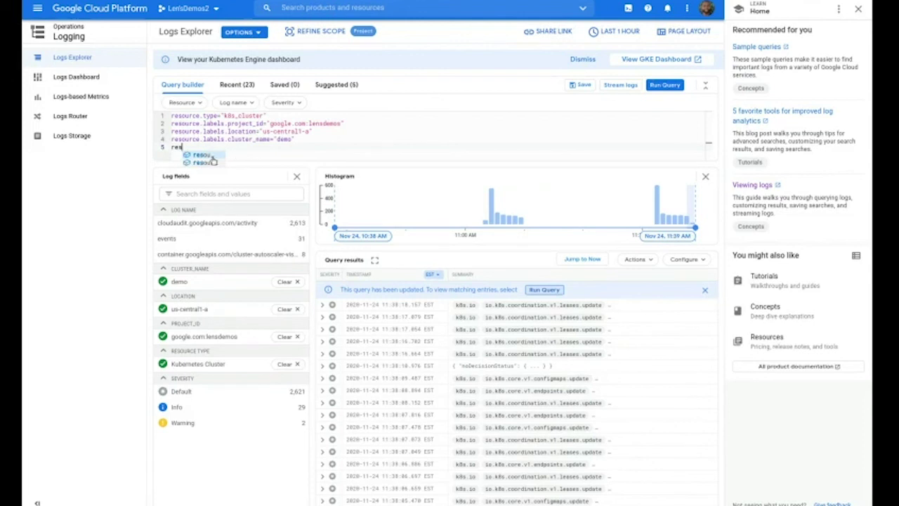
left_click(213, 161)
left_click(168, 153)
key("shift+End")
key("Delete")
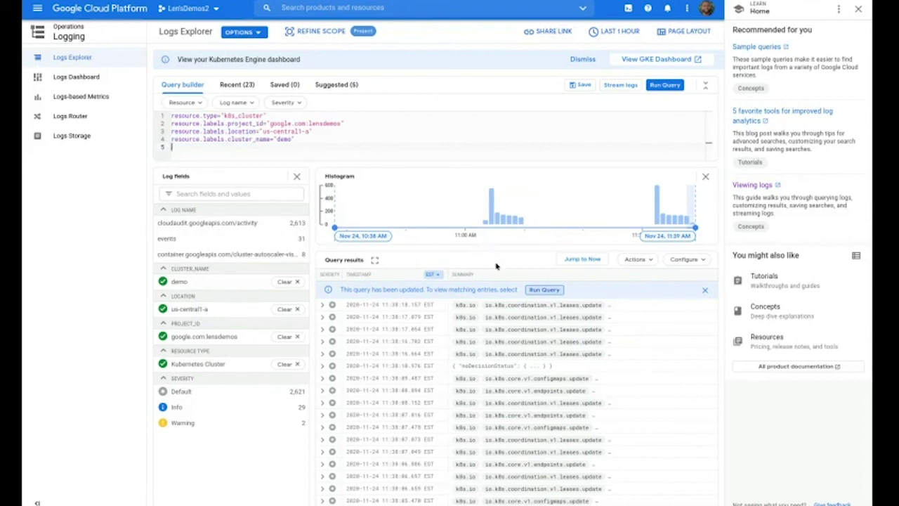
- Return to the Kubernetes cluster list, open the logs of cluster-1 and expand their query for editing
scroll(553, 353, "down", 5)
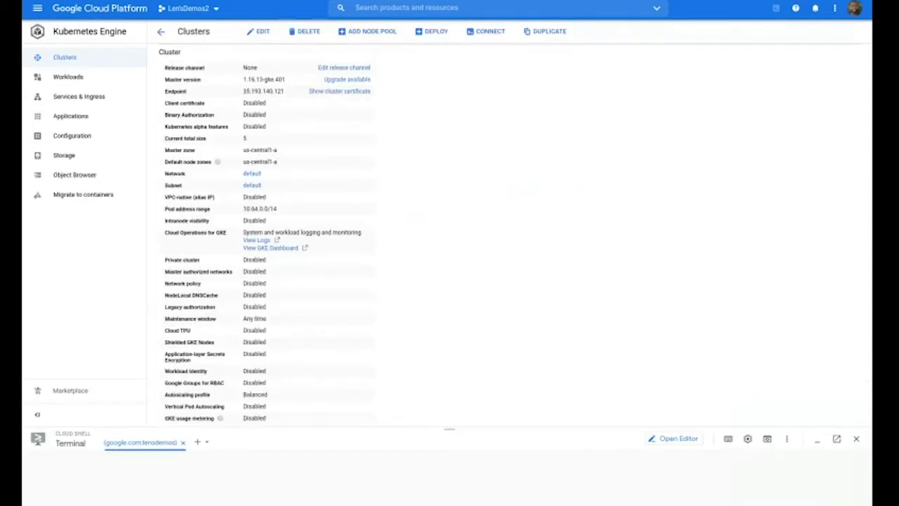
left_click(70, 64)
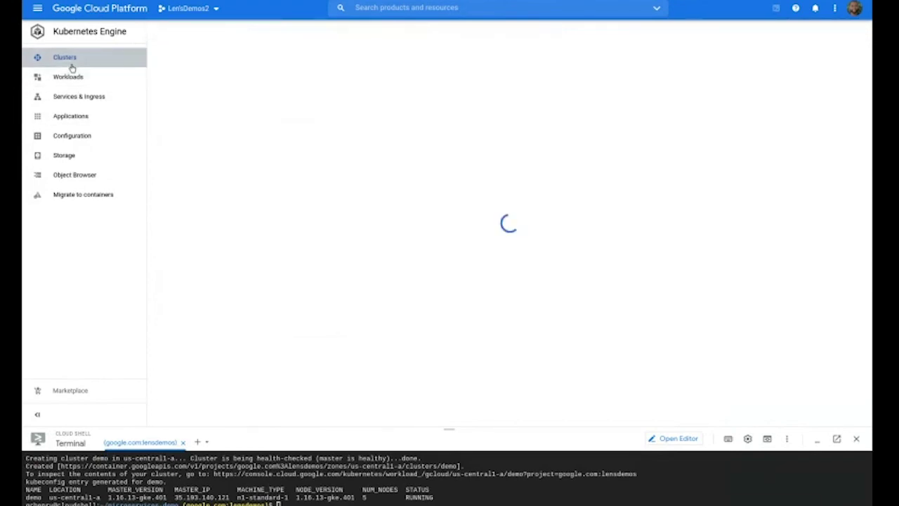
left_click(224, 135)
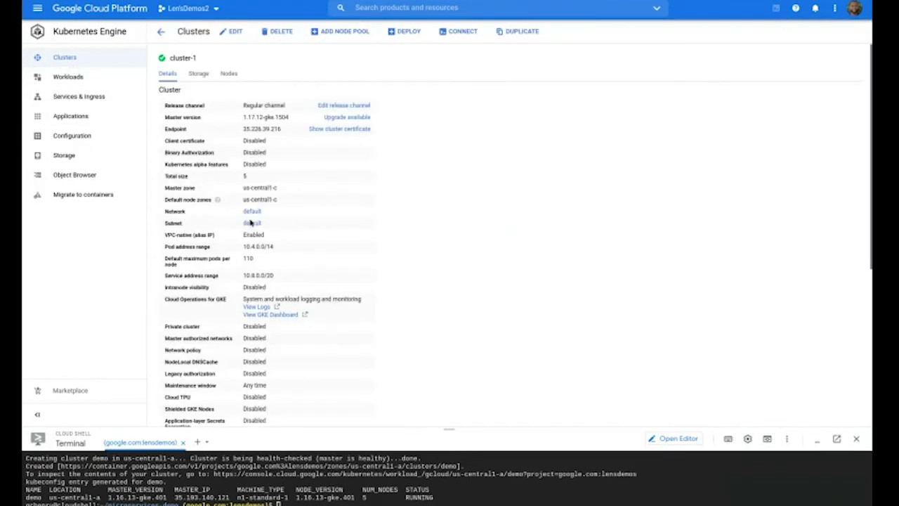
left_click(258, 307)
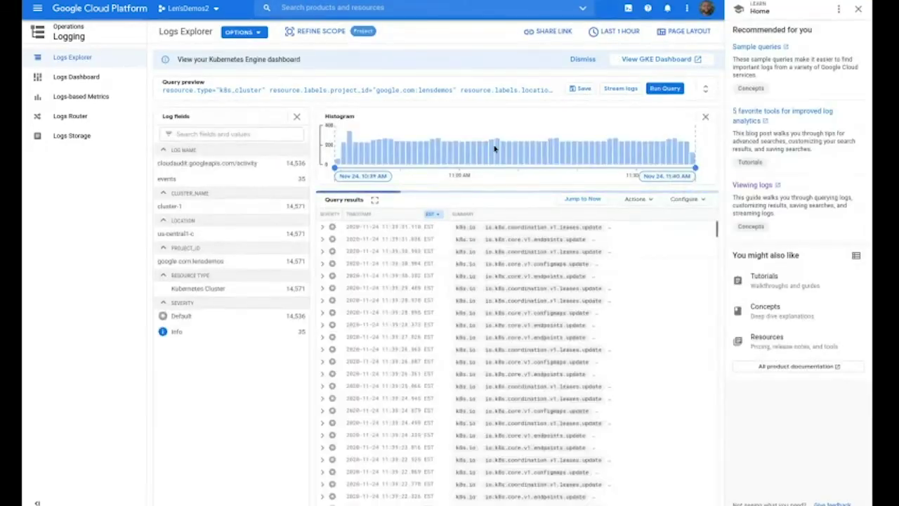
left_click(518, 91)
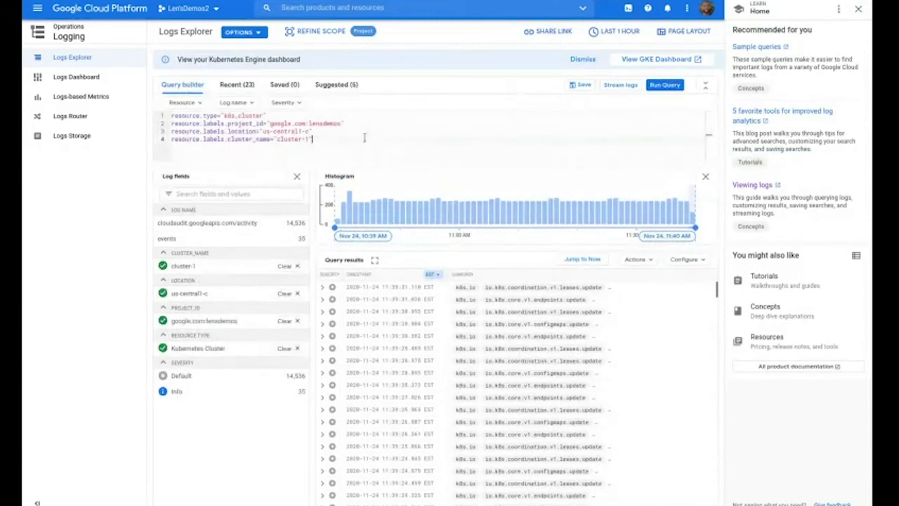
- Add the log name cartservice-sha256-1 as a condition to the cluster-1 query and run it
key("Return")
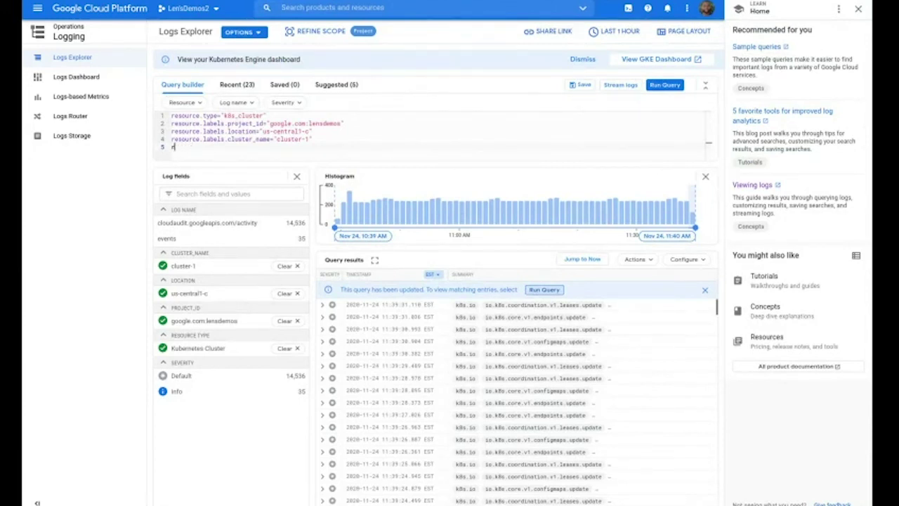
left_click(248, 103)
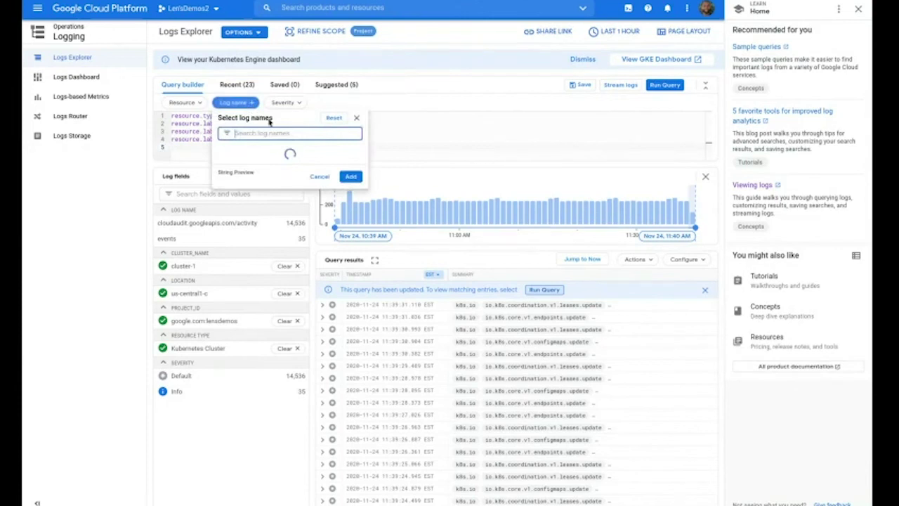
scroll(331, 187, "down", 3)
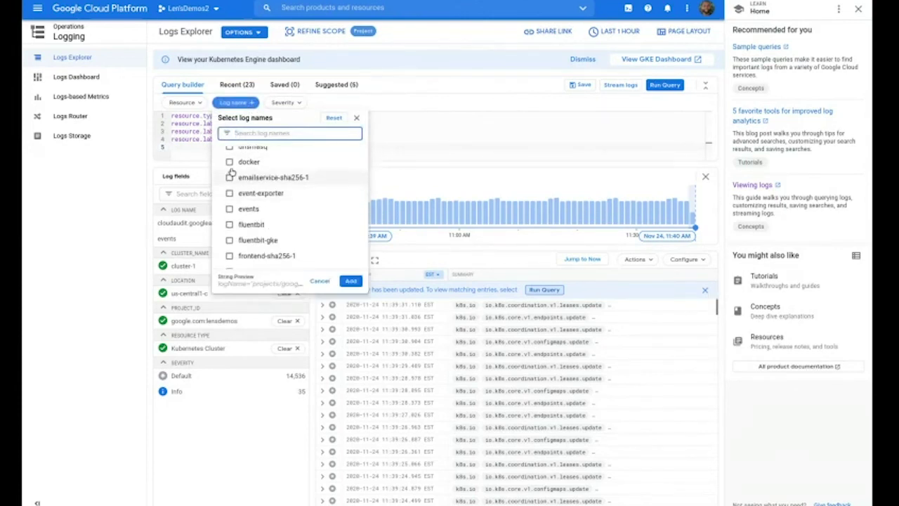
scroll(240, 223, "up", 3)
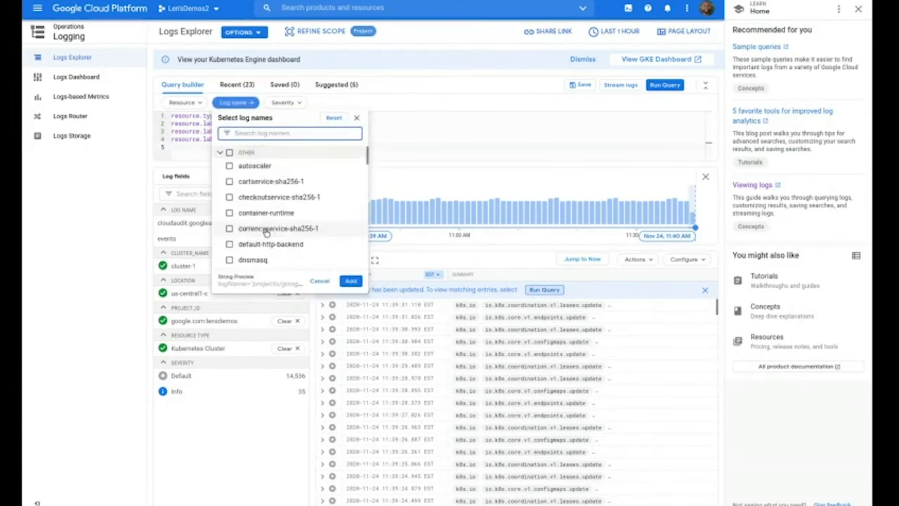
left_click(229, 170)
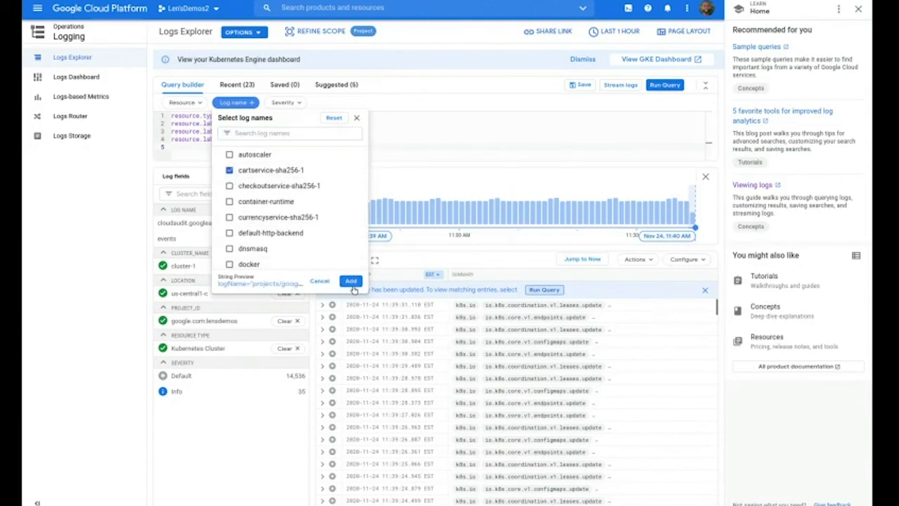
left_click(350, 280)
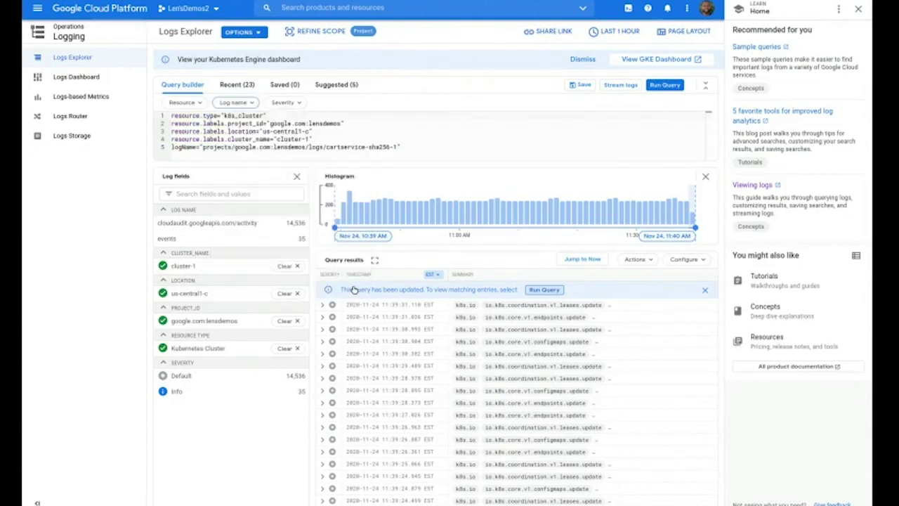
left_click(665, 85)
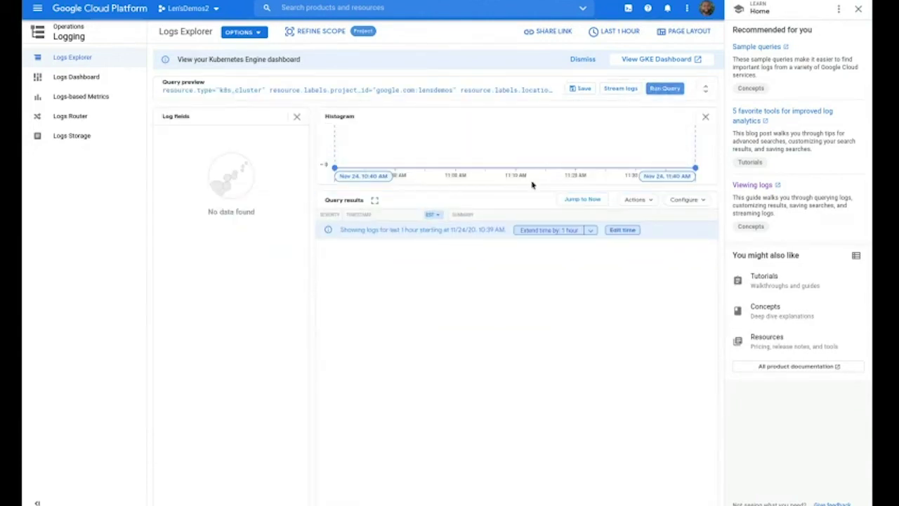
- Replace the cartservice-sha256-1 condition in the query with the log name paymentservice-sha256-1 and run it
left_click(547, 93)
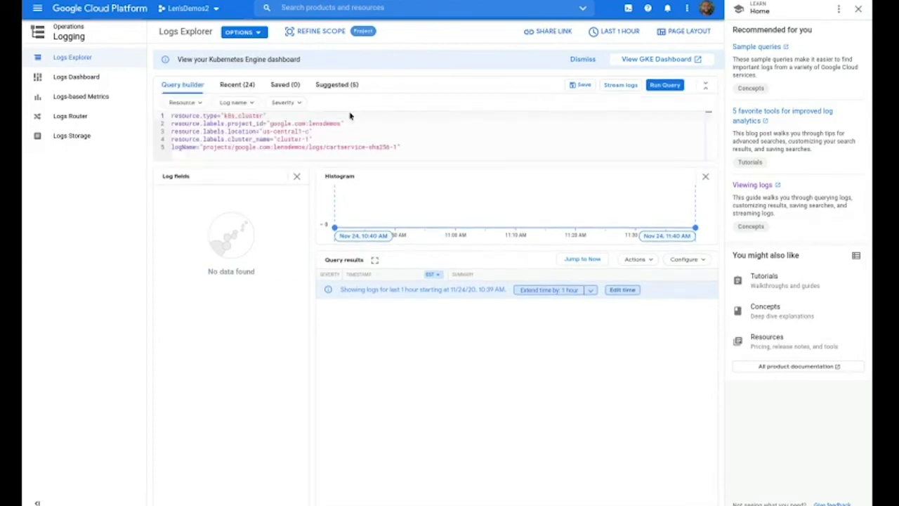
left_click_drag(409, 143, 170, 148)
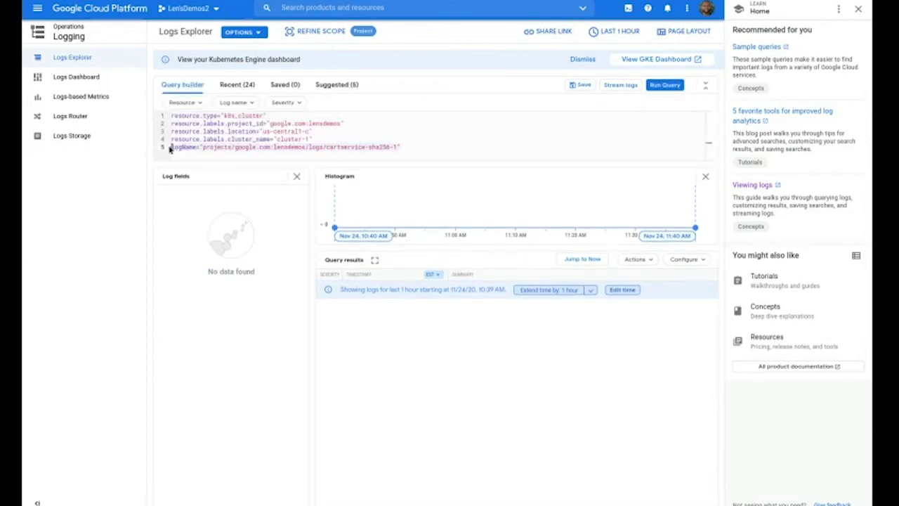
key("BackSpace")
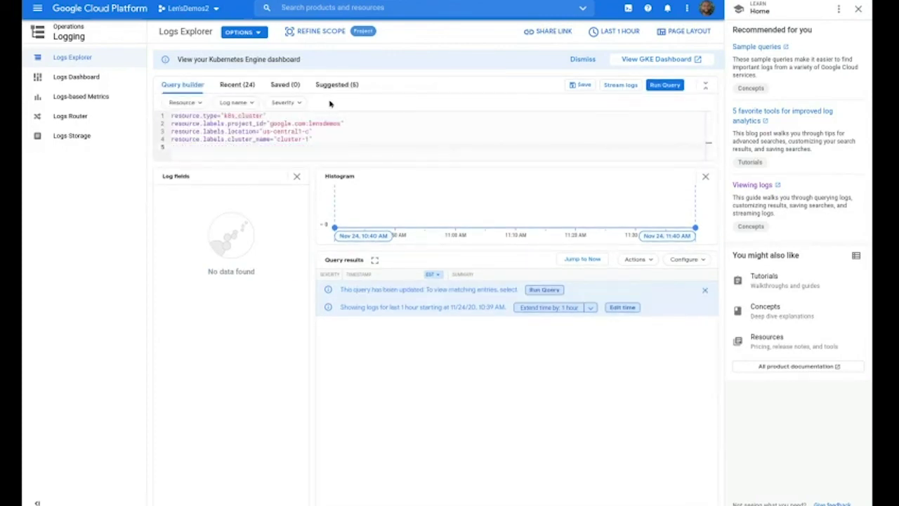
left_click(239, 102)
scroll(270, 181, "down", 3)
scroll(278, 200, "down", 5)
scroll(277, 211, "down", 4)
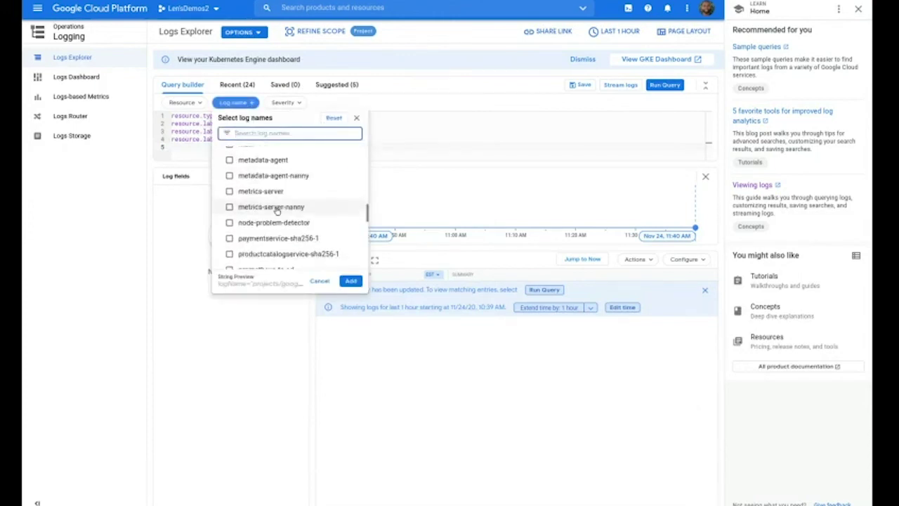
left_click(277, 206)
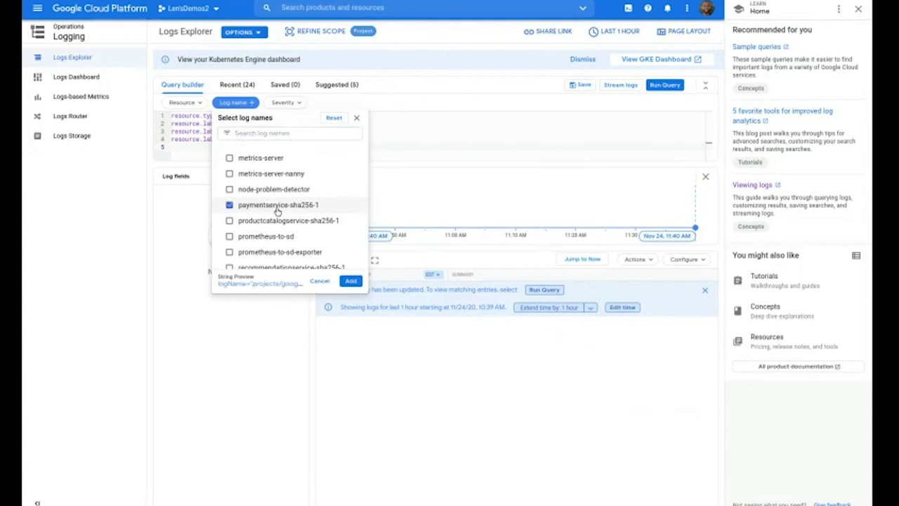
left_click(349, 281)
left_click(672, 85)
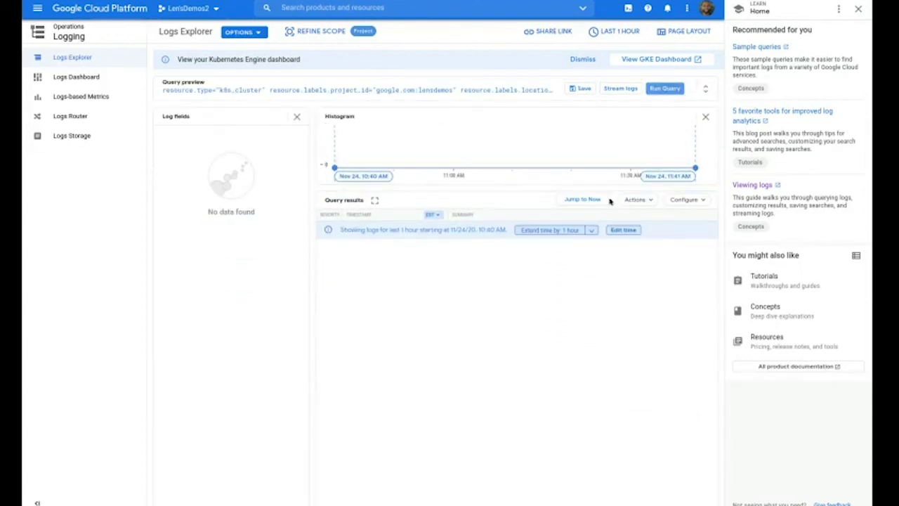
- Remove the paymentservice-sha256-1 log name condition from the query
left_click(512, 92)
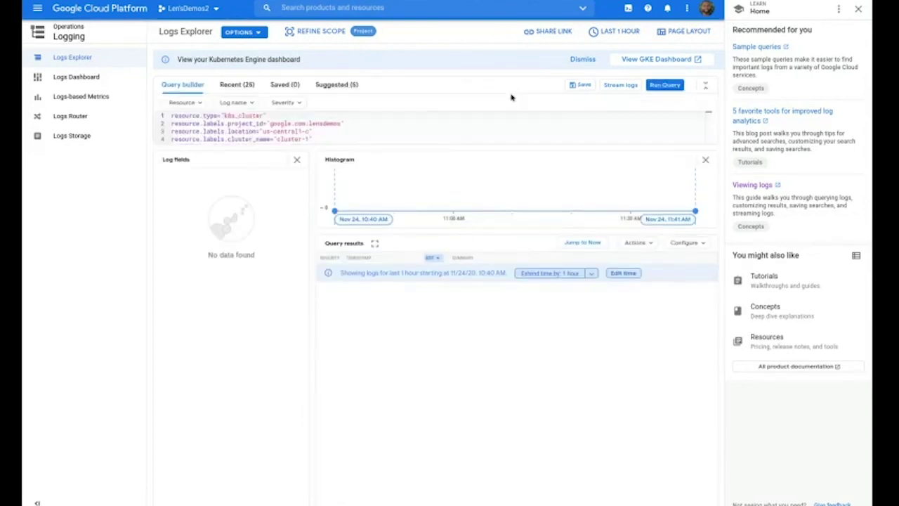
left_click_drag(418, 151, 155, 151)
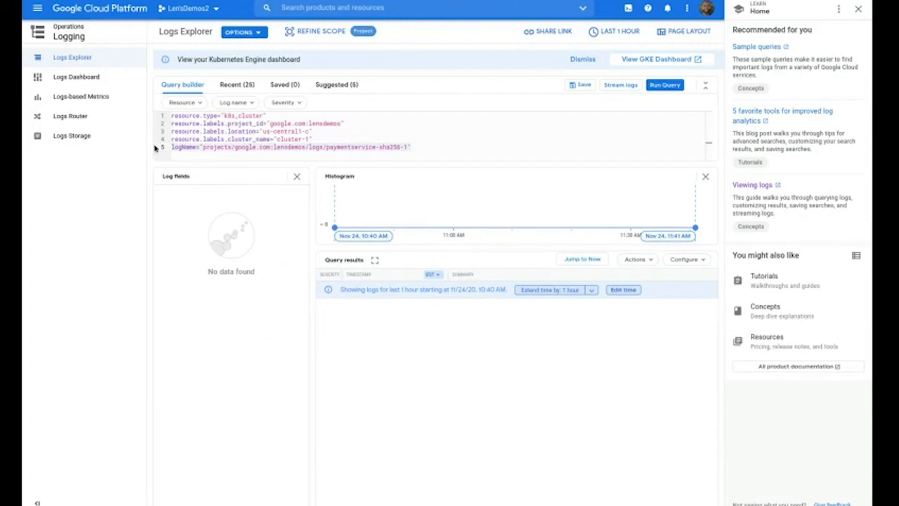
key("BackSpace")
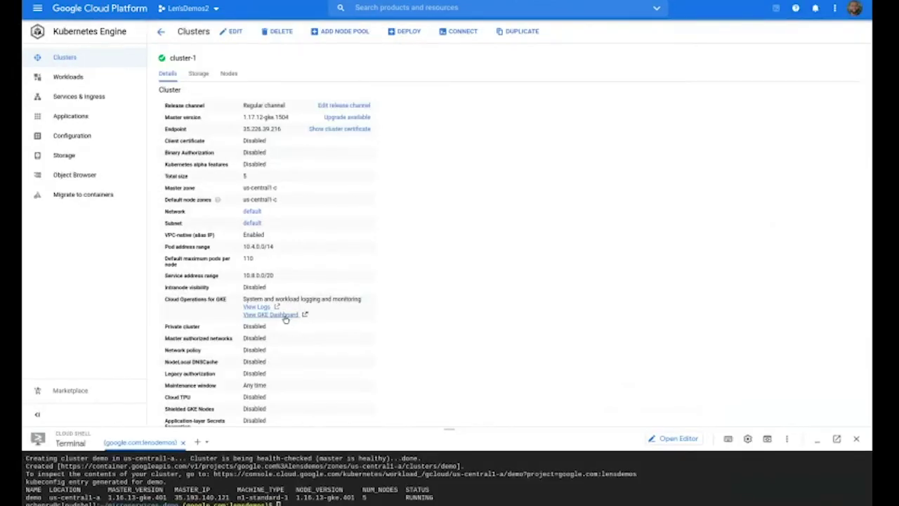
- Open the GKE dashboard from cluster-1's details and review its clusters, namespaces, nodes, workloads, services and pods
left_click(285, 316)
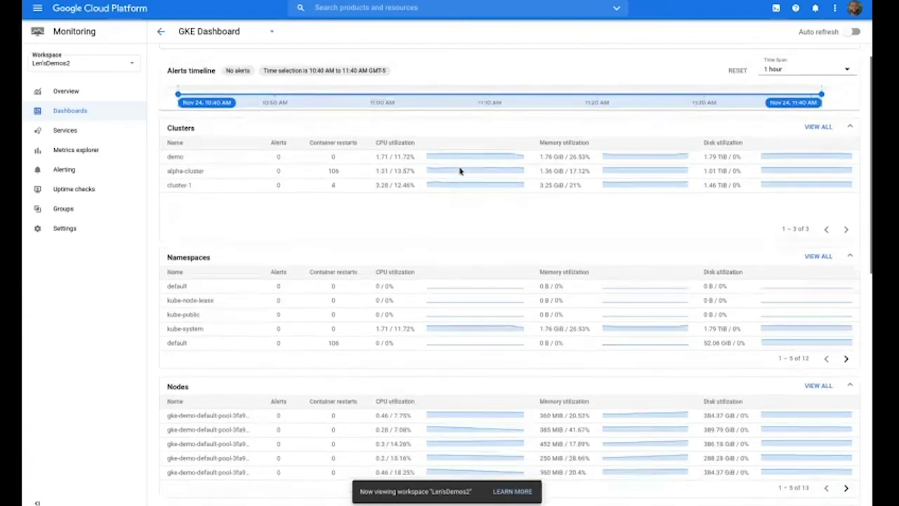
scroll(460, 170, "down", 4)
scroll(456, 285, "down", 1)
scroll(456, 285, "up", 5)
scroll(456, 285, "down", 3)
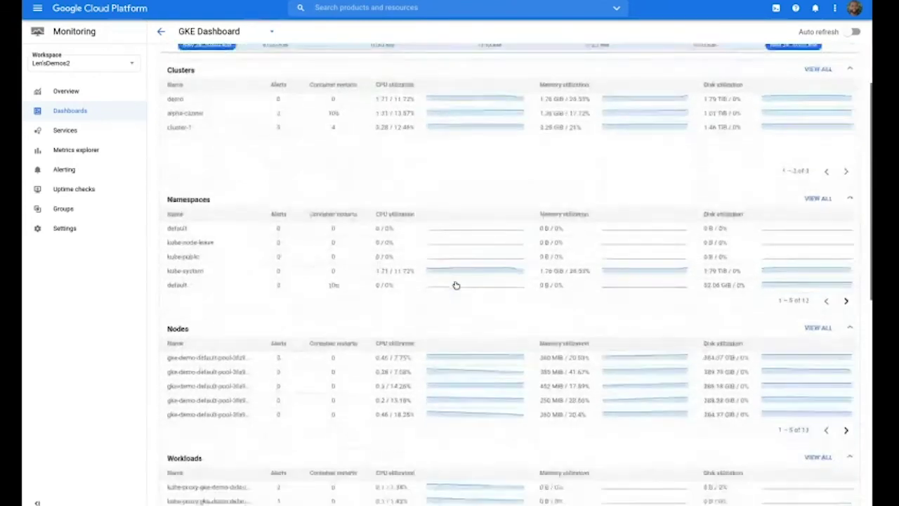
scroll(455, 279, "down", 5)
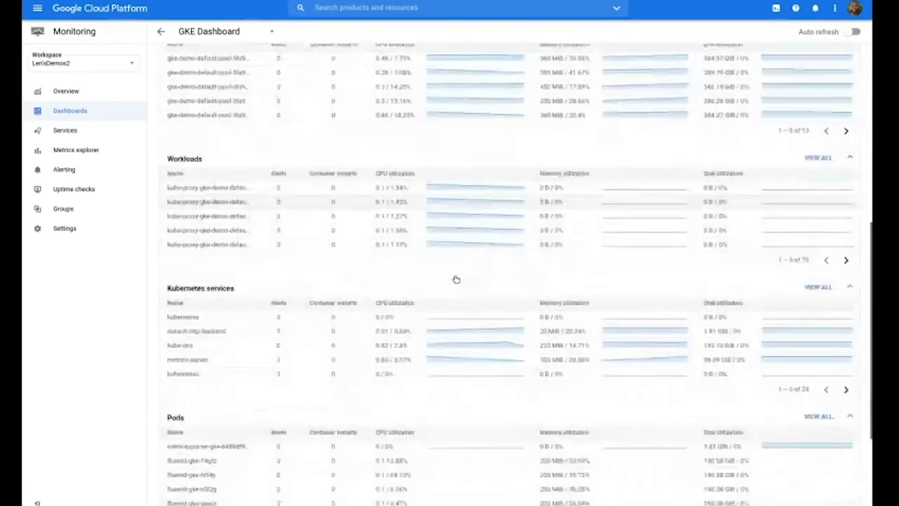
scroll(439, 264, "up", 10)
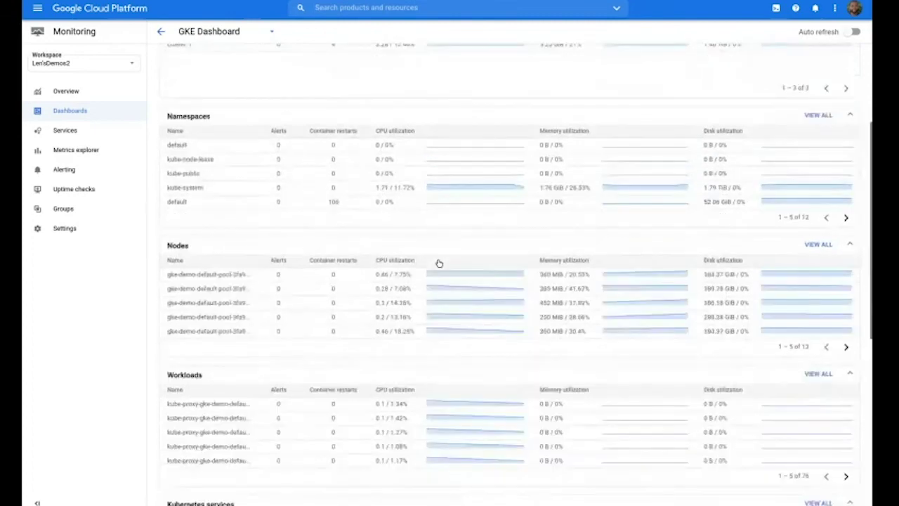
- Check the Monitoring services overview and reopen the GKE dashboard to review resource utilization
left_click(83, 140)
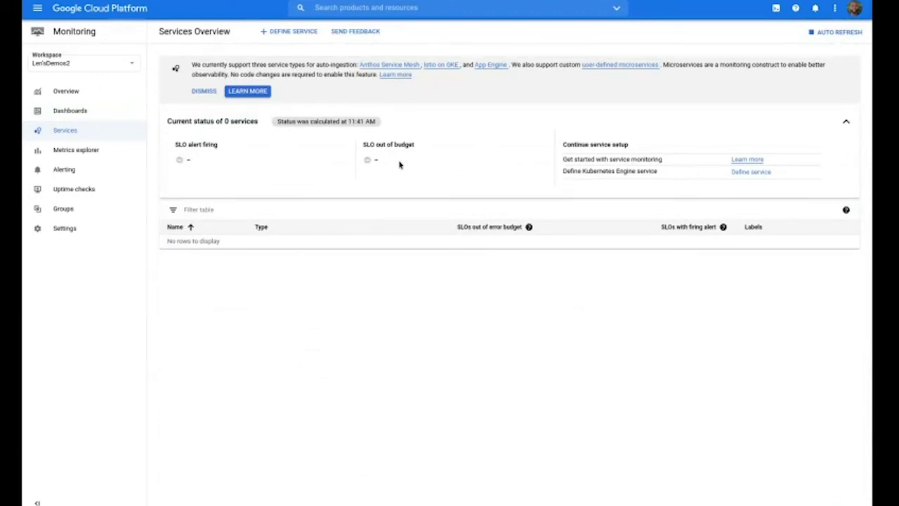
left_click(69, 112)
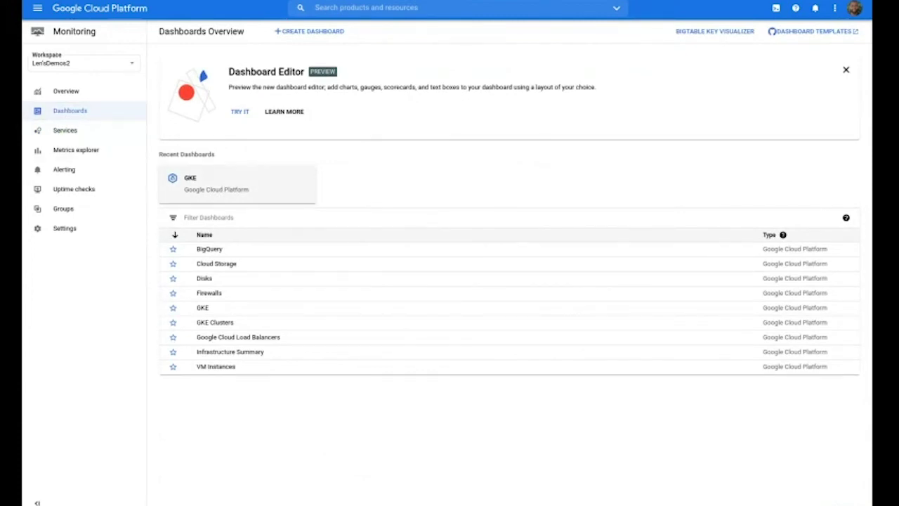
left_click(220, 190)
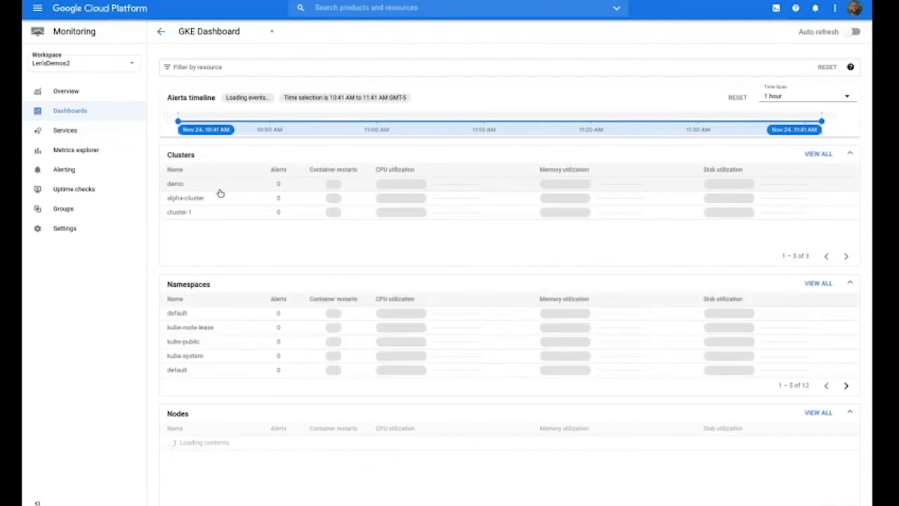
scroll(512, 182, "down", 2)
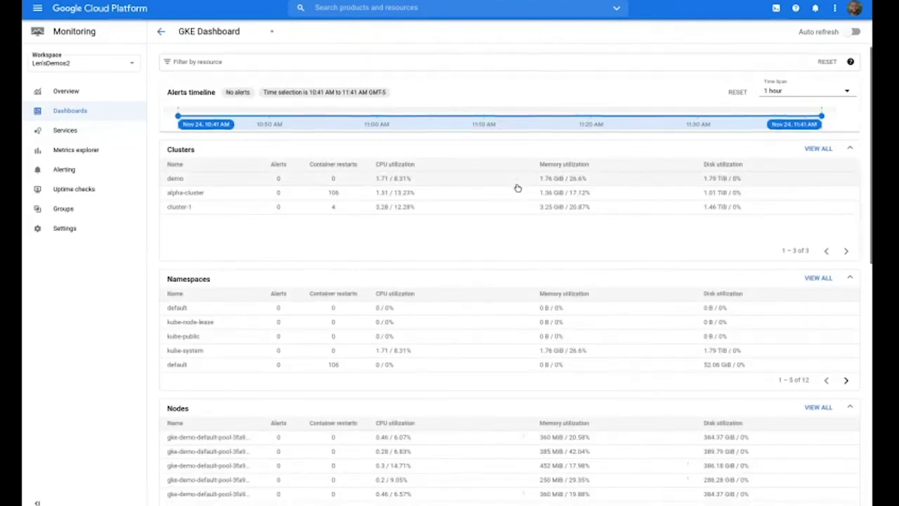
scroll(517, 187, "down", 1)
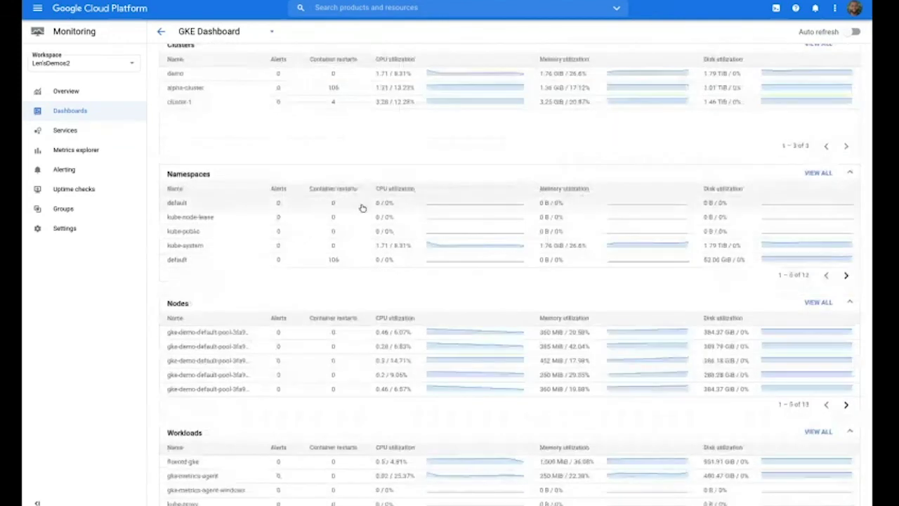
- Review the remaining GKE dashboard sections down to Containers and open the details of the first prometheus-to-sd-exporter container
scroll(361, 208, "down", 2)
scroll(363, 206, "down", 1)
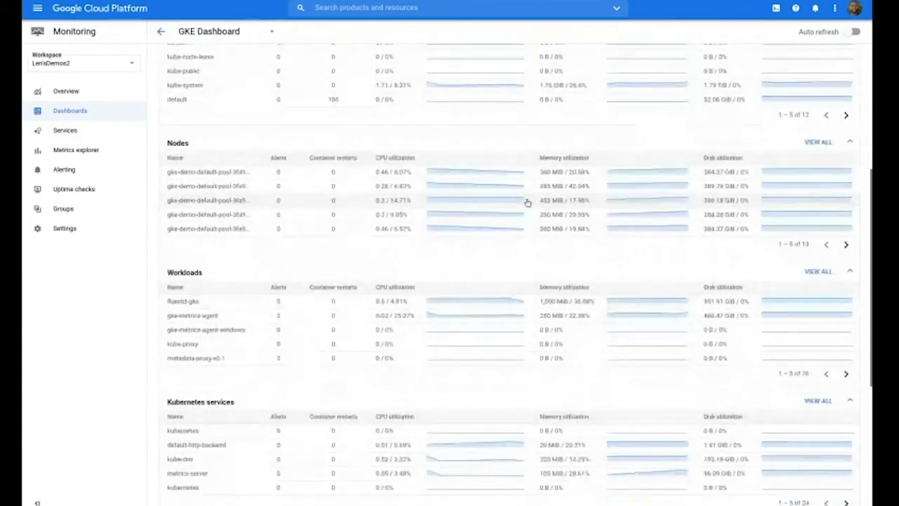
scroll(570, 200, "down", 1)
scroll(515, 244, "down", 1)
scroll(515, 243, "up", 1)
scroll(515, 244, "down", 1)
scroll(515, 244, "down", 2)
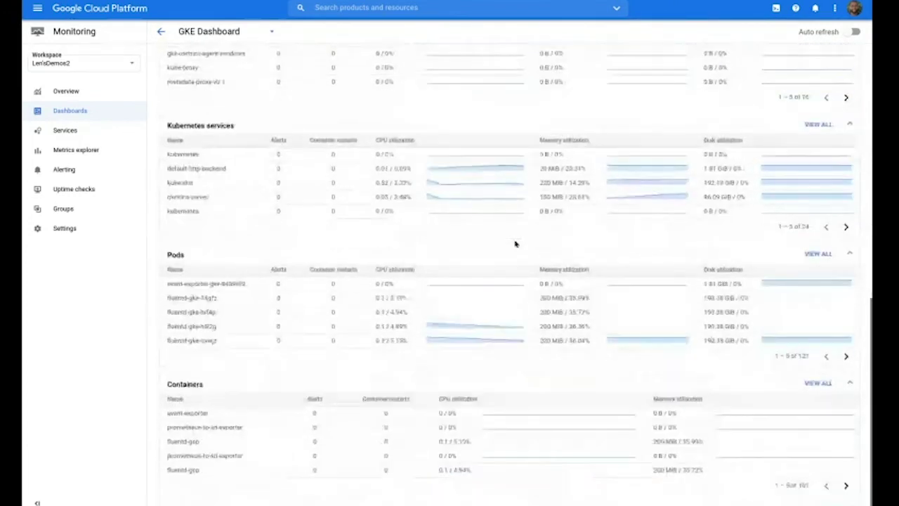
left_click(522, 429)
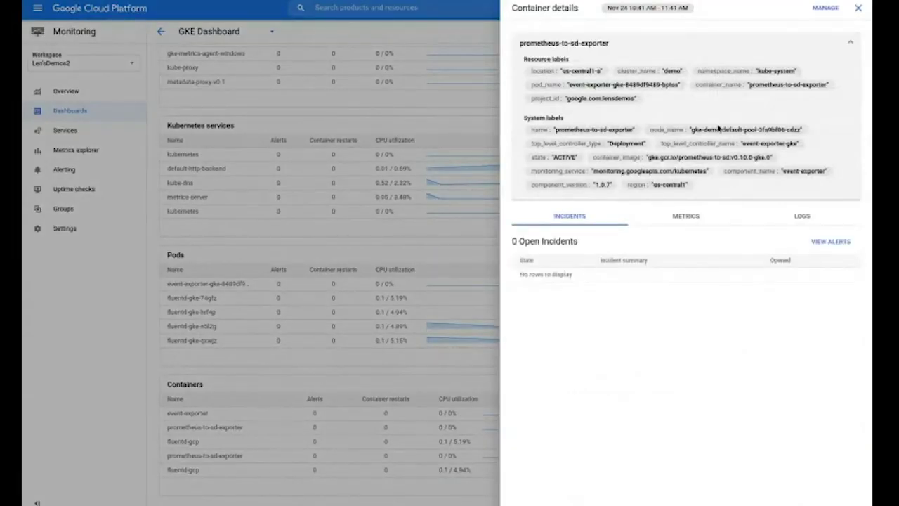
- Open the container's management page in Kubernetes Engine and check the kubectl actions available for its pod
left_click(826, 9)
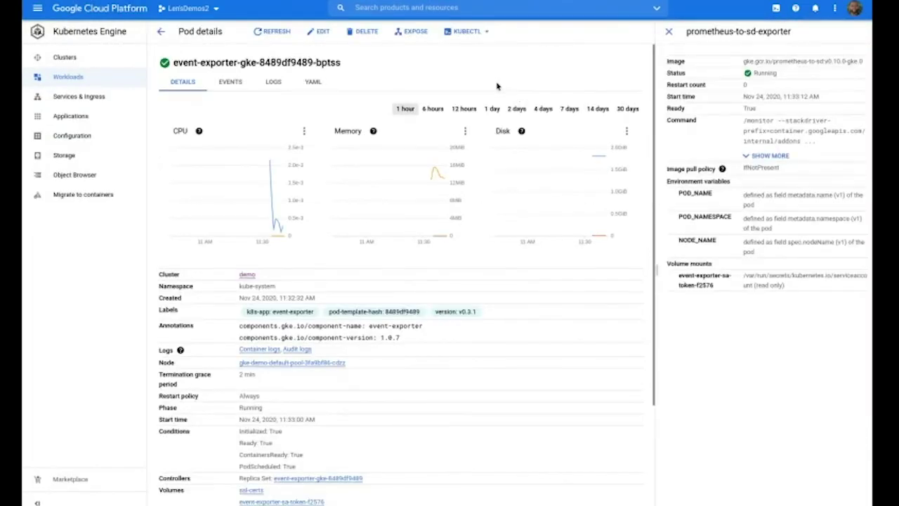
left_click(484, 34)
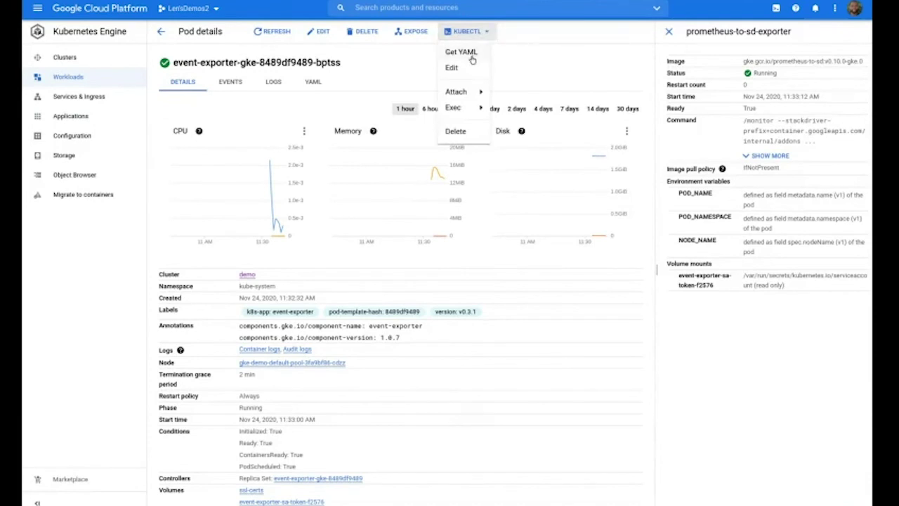
left_click(435, 416)
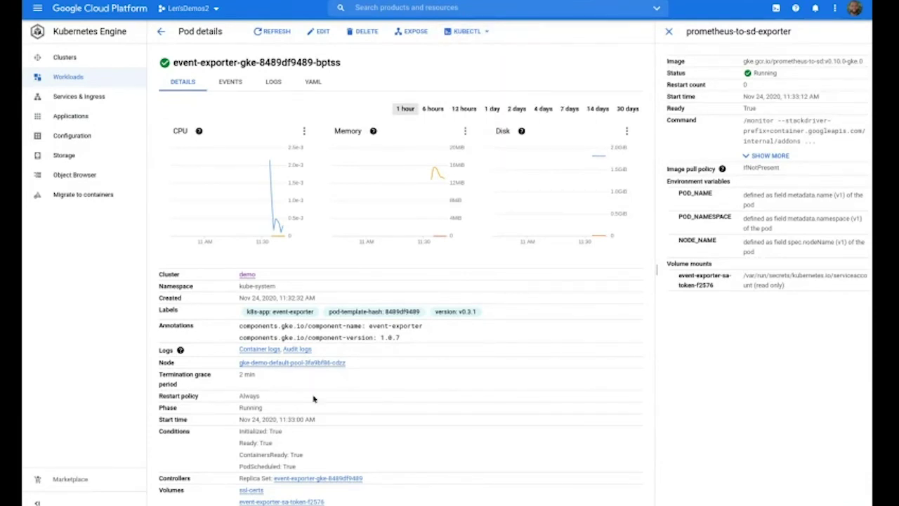
- Open the event-exporter pod's container logs and expand the error entry to inspect its fields
left_click(255, 351)
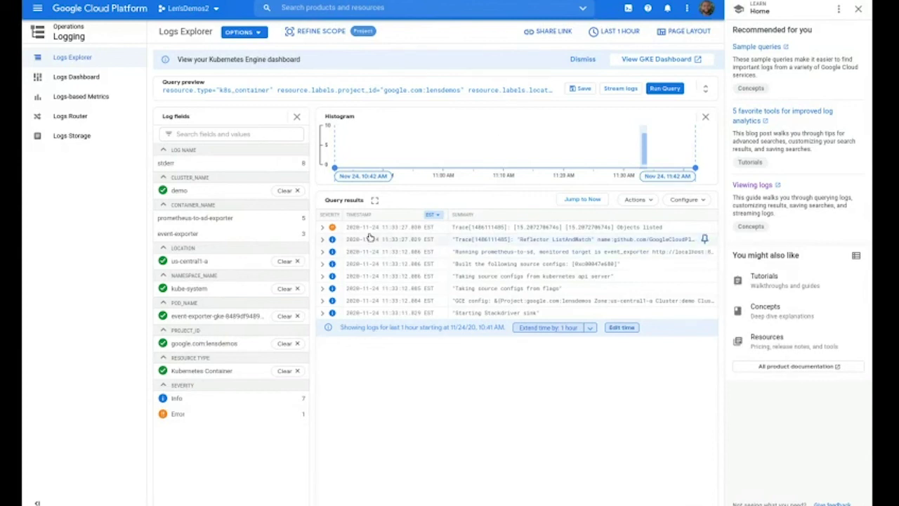
left_click(323, 228)
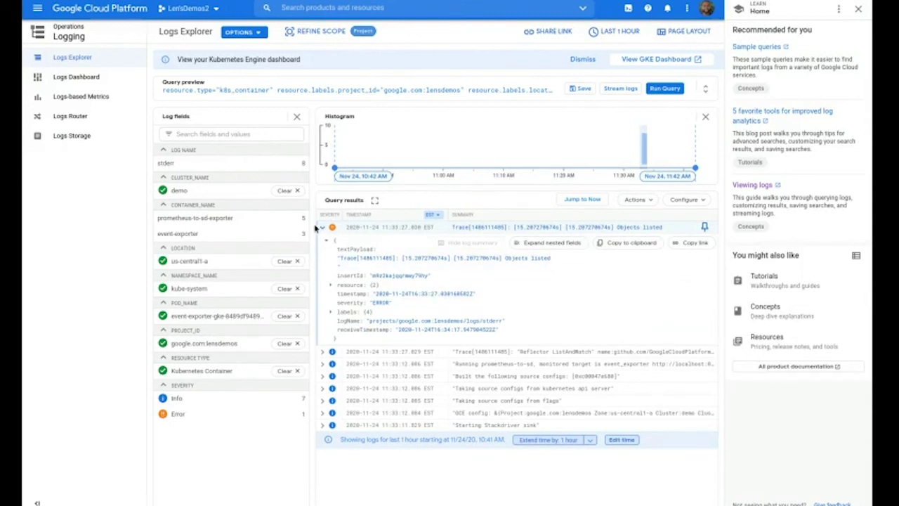
- Review the project's system and user-defined logs-based metrics and its Logs Router sinks
left_click(94, 98)
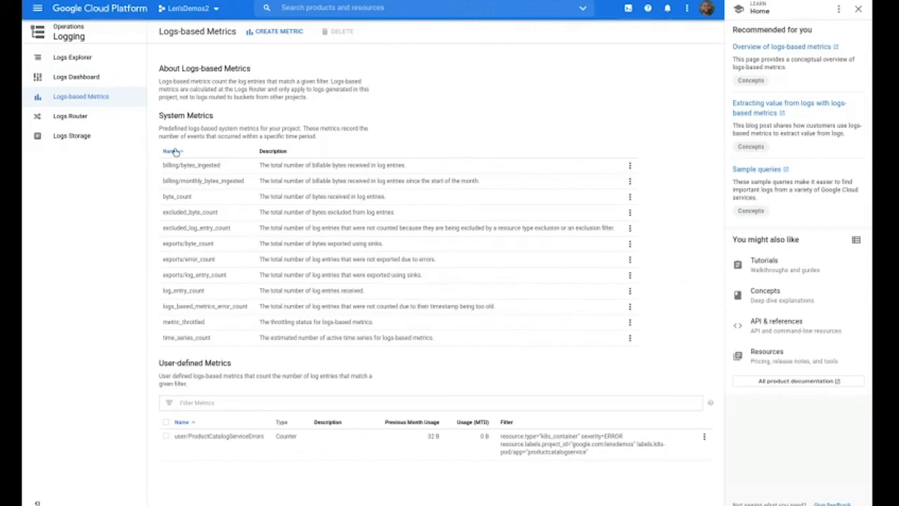
left_click(79, 118)
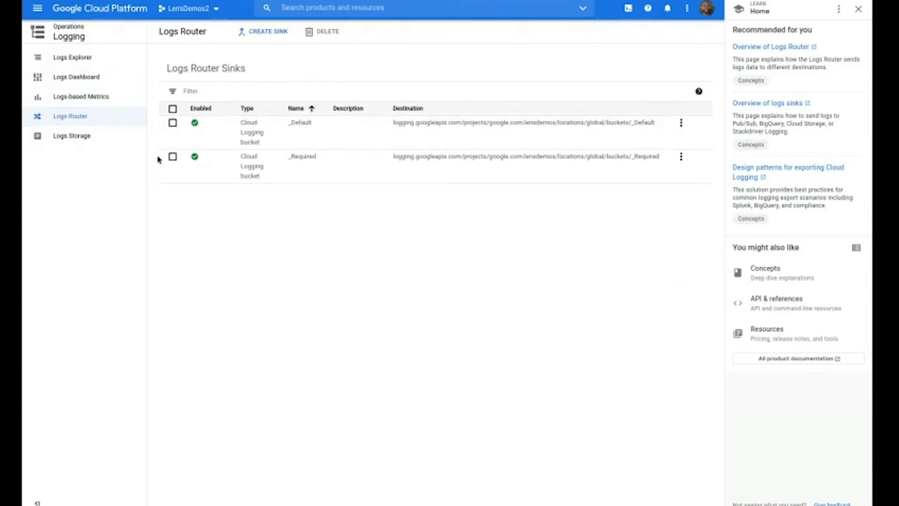
- Start creating a logs routing sink named TestSink and show the sink services available for its destination
left_click(266, 33)
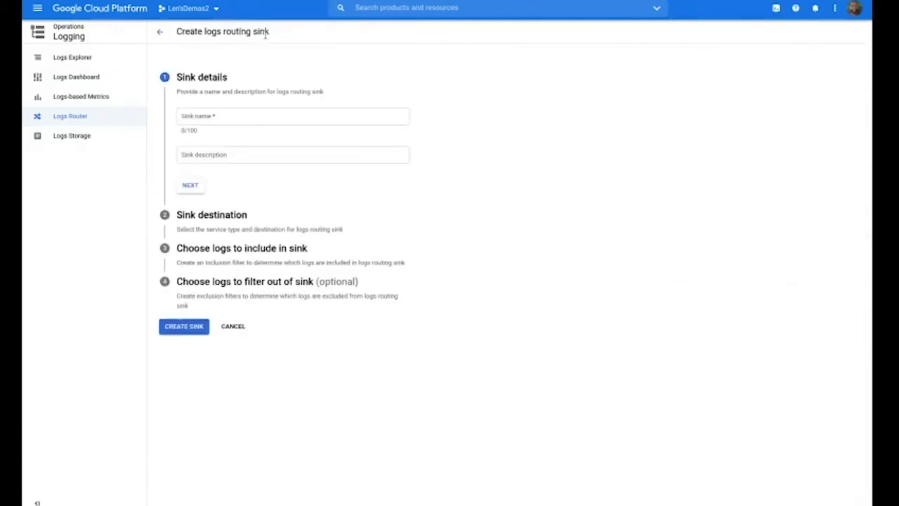
left_click(234, 113)
type("TestSink")
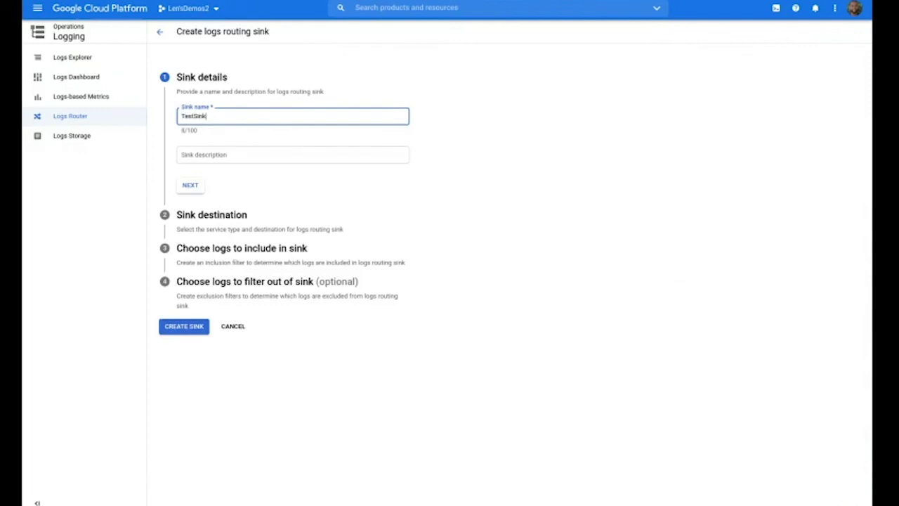
left_click(190, 187)
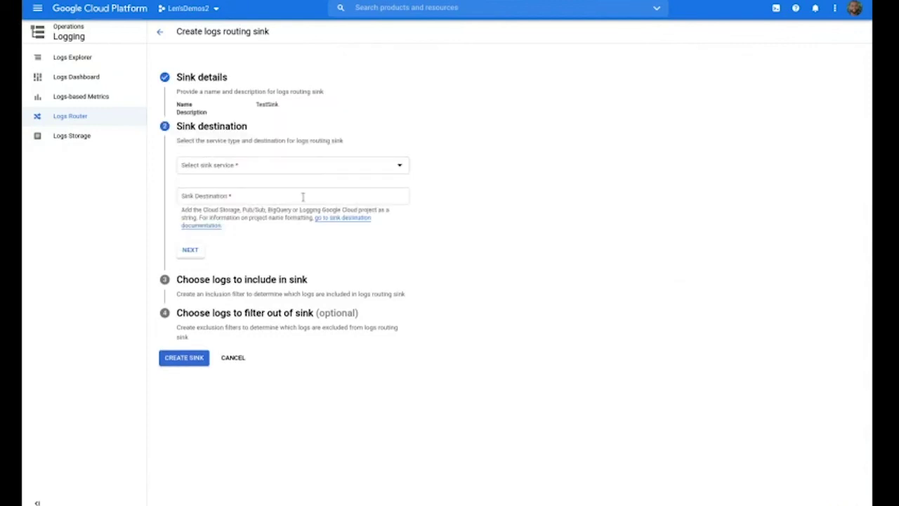
left_click(399, 166)
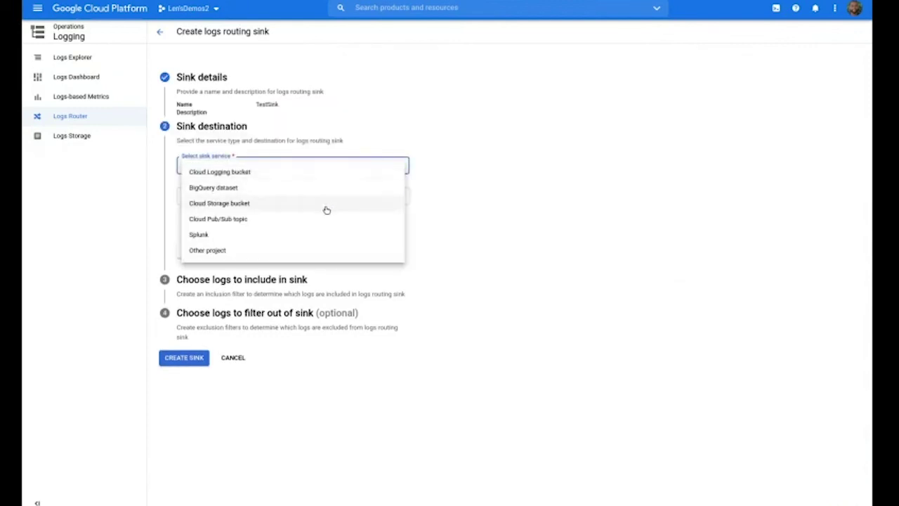